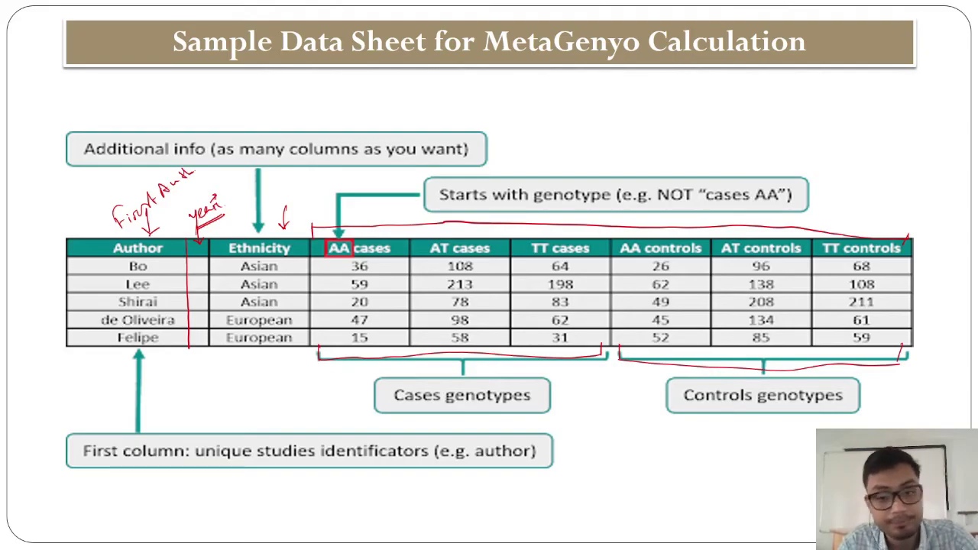
Switch to Excel and review the seven studies' 14 bp ins/del genotype counts.
click(605, 537)
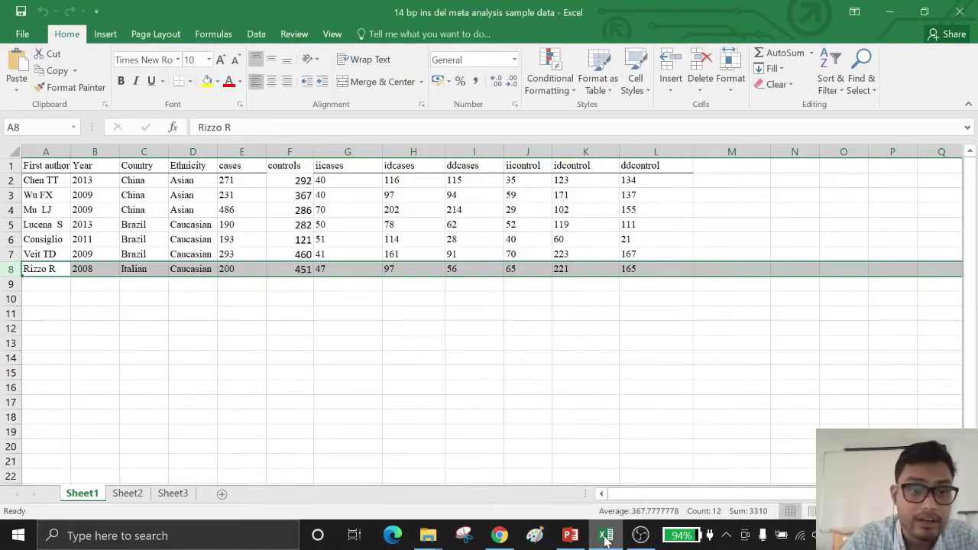
scroll(104, 175, right, 1)
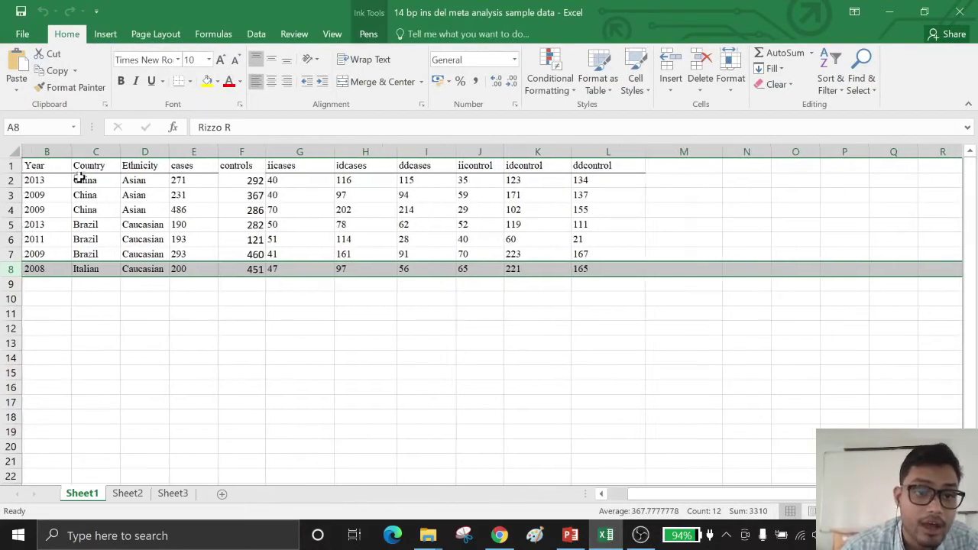
scroll(191, 284, left, 1)
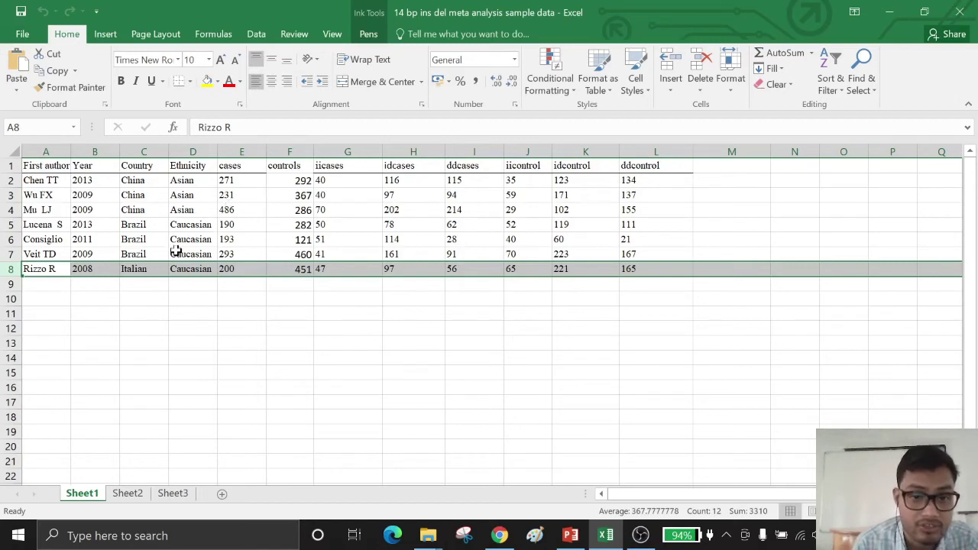
click(208, 312)
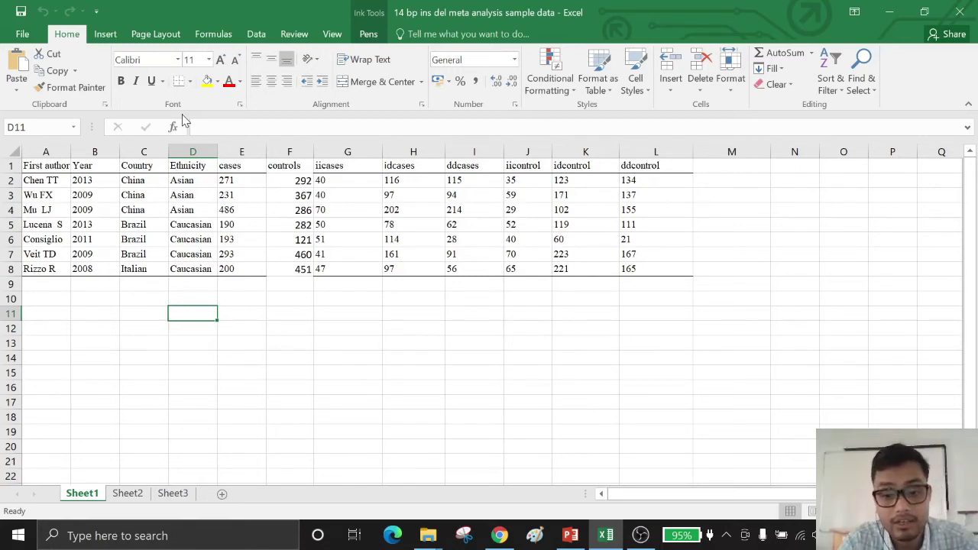
Bring the MetaGenyo Data input page to the front in Chrome.
click(500, 535)
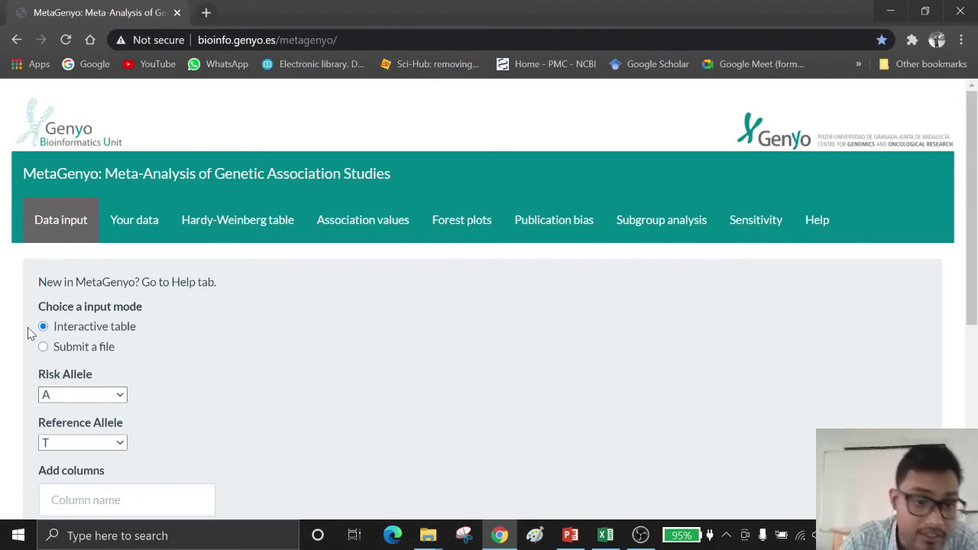
scroll(121, 224, down, 1)
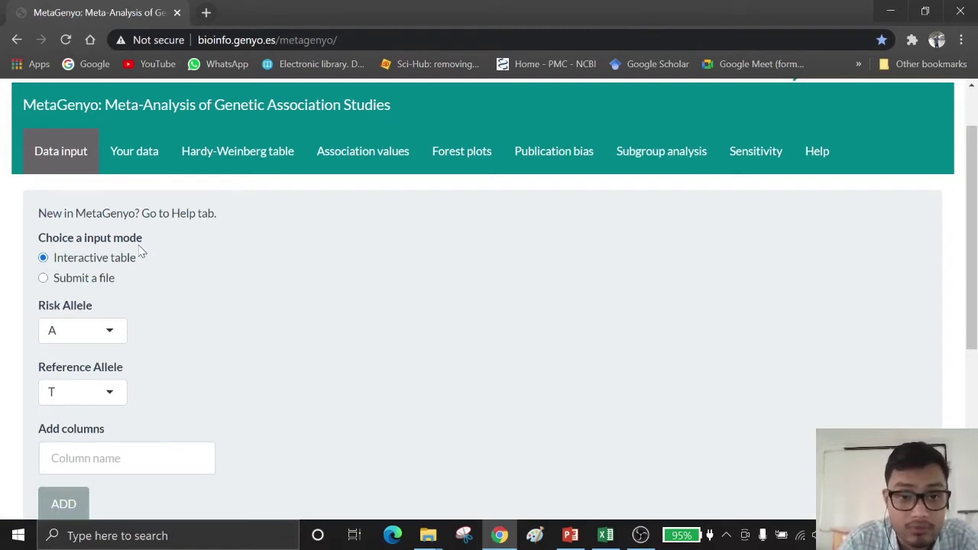
Upload '14 bp ins del meta analysis sample data.xlsx' from Documents using Submit a file.
click(44, 280)
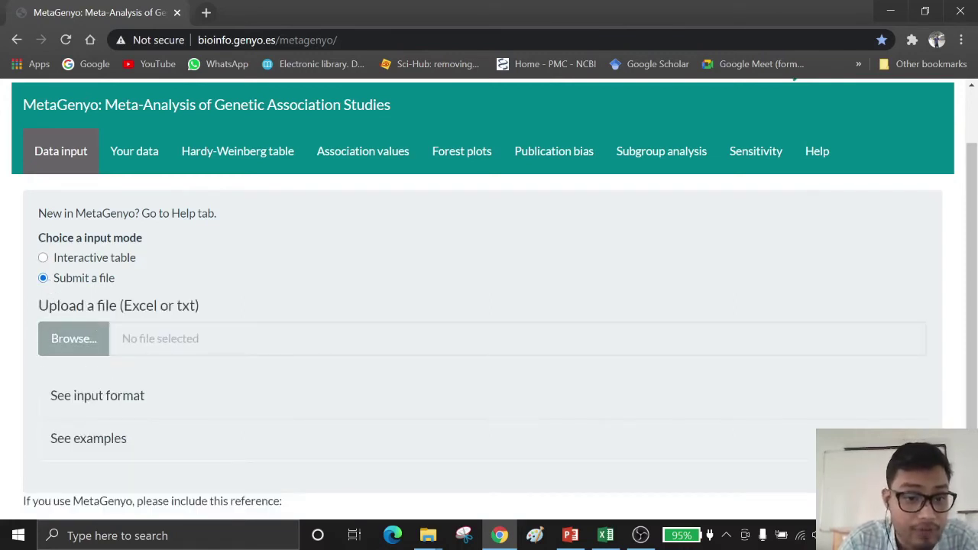
click(82, 349)
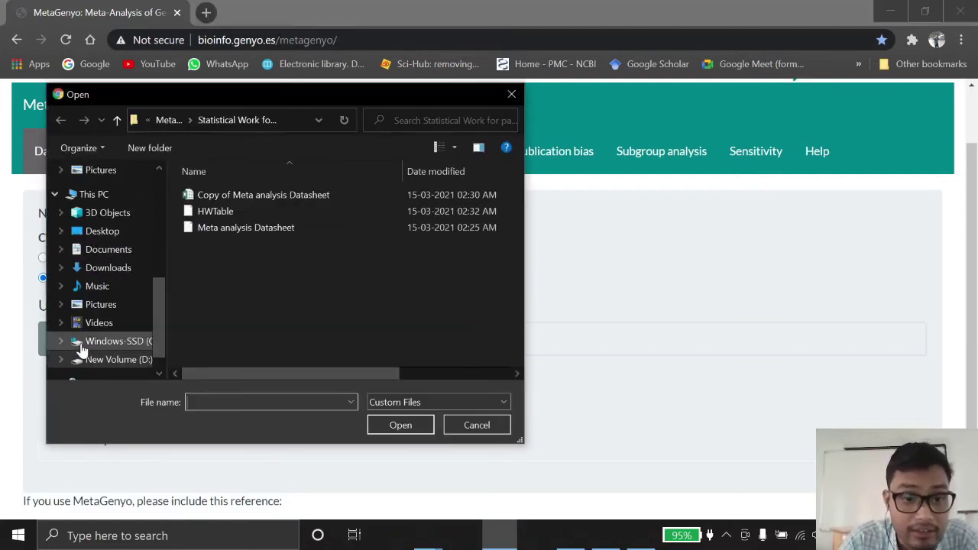
click(126, 255)
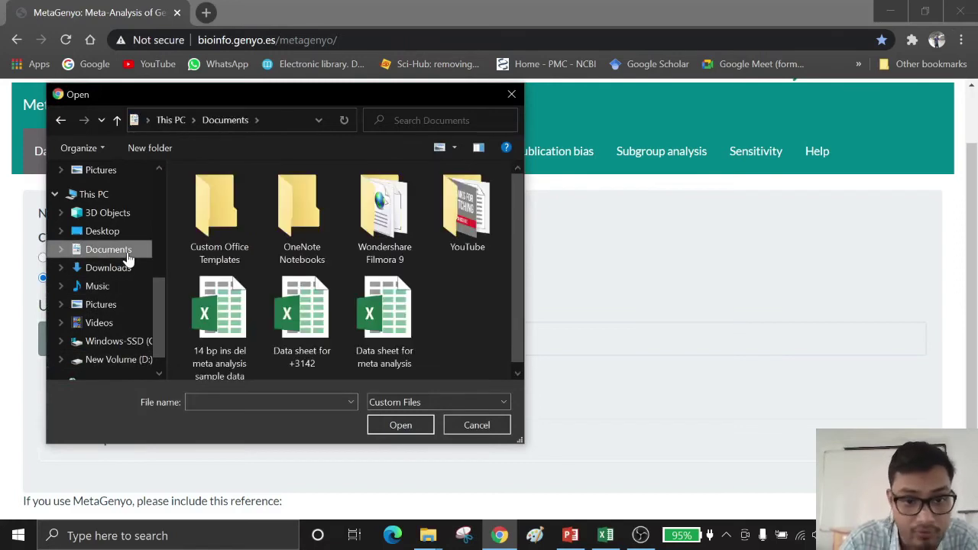
click(204, 325)
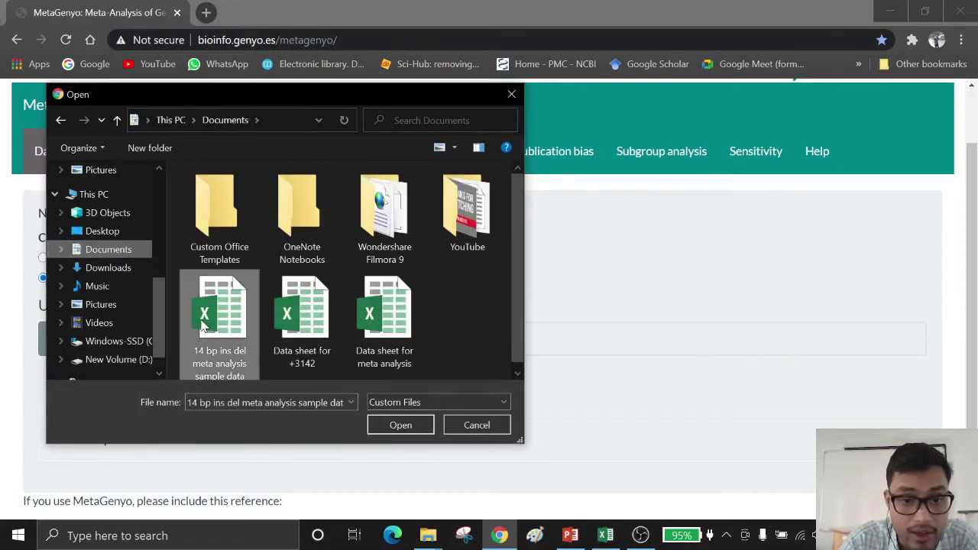
click(397, 428)
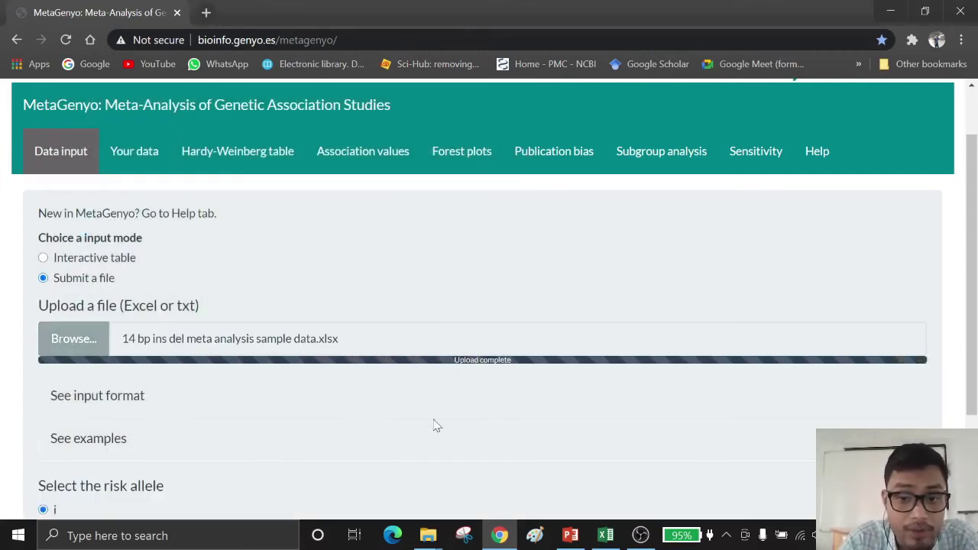
Check the Your data table lists all 7 studies with their genotype counts.
click(144, 153)
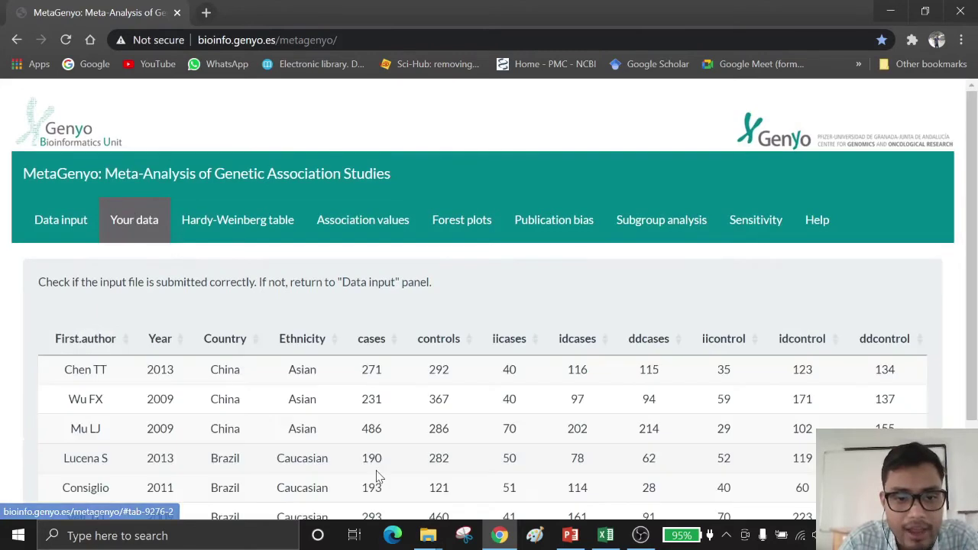
scroll(490, 443, down, 1)
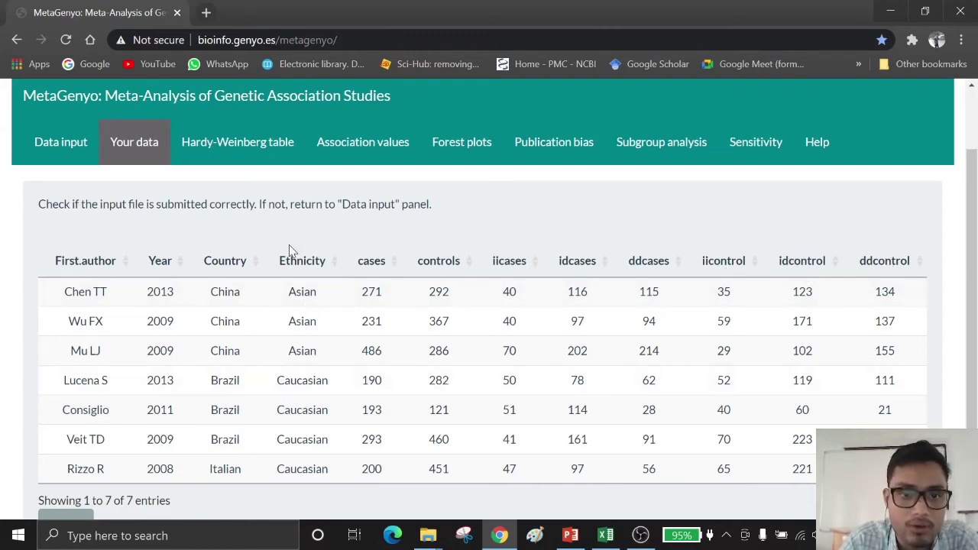
Review the HW-Pvalue and HW-adjusted.Pvalue columns in the Hardy-Weinberg table.
click(276, 143)
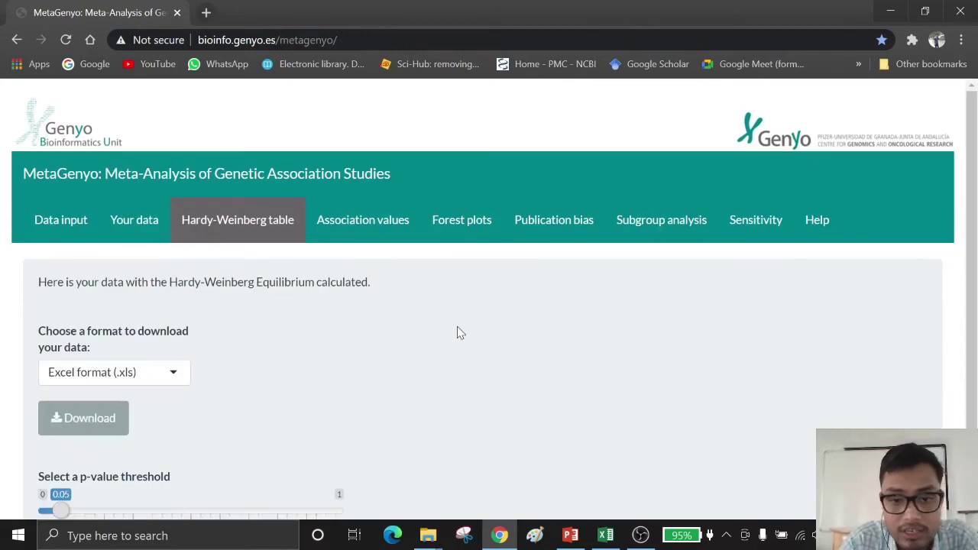
scroll(456, 332, down, 4)
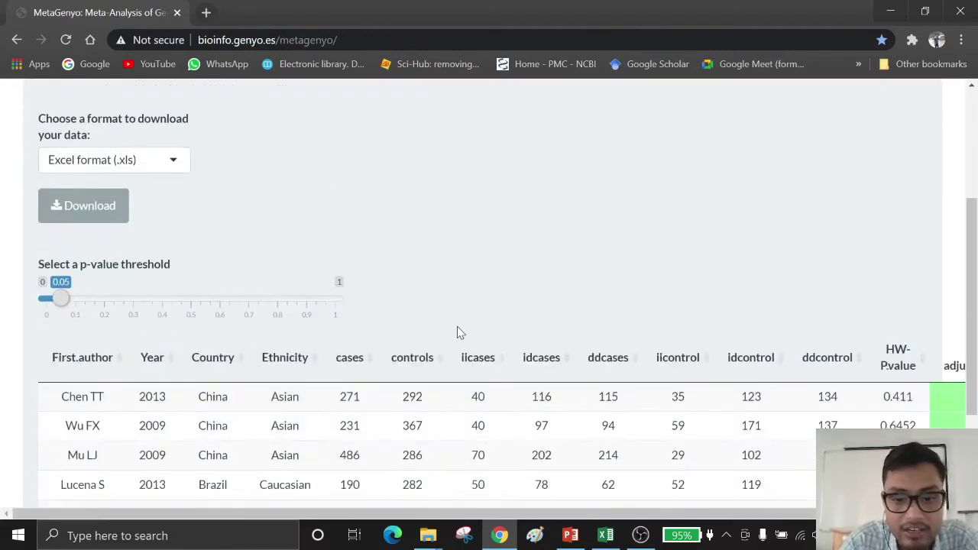
scroll(457, 332, down, 1)
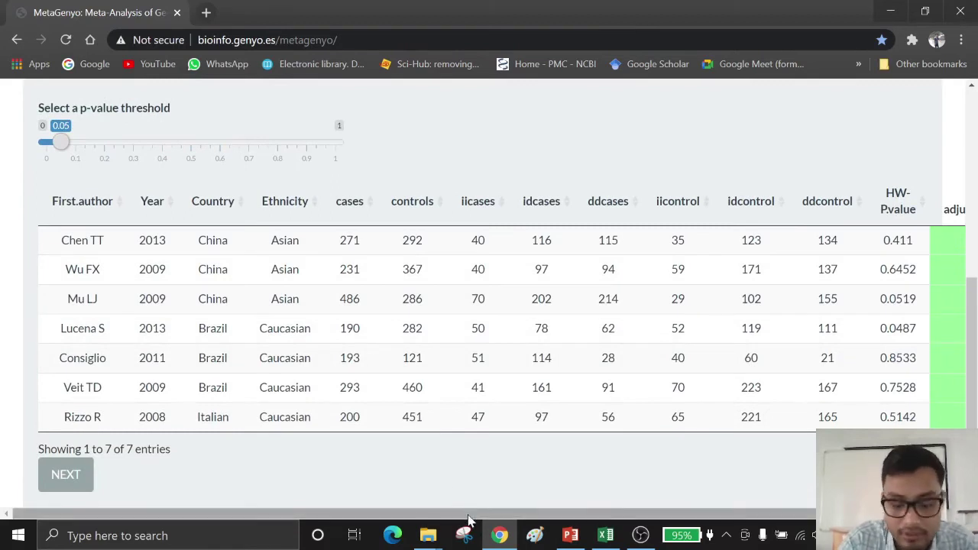
scroll(468, 513, right, 2)
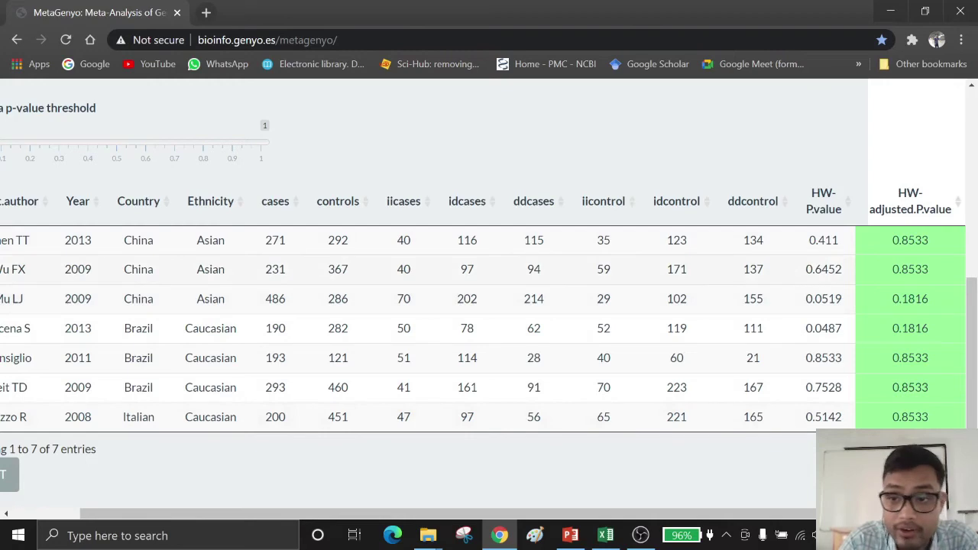
scroll(895, 273, up, 5)
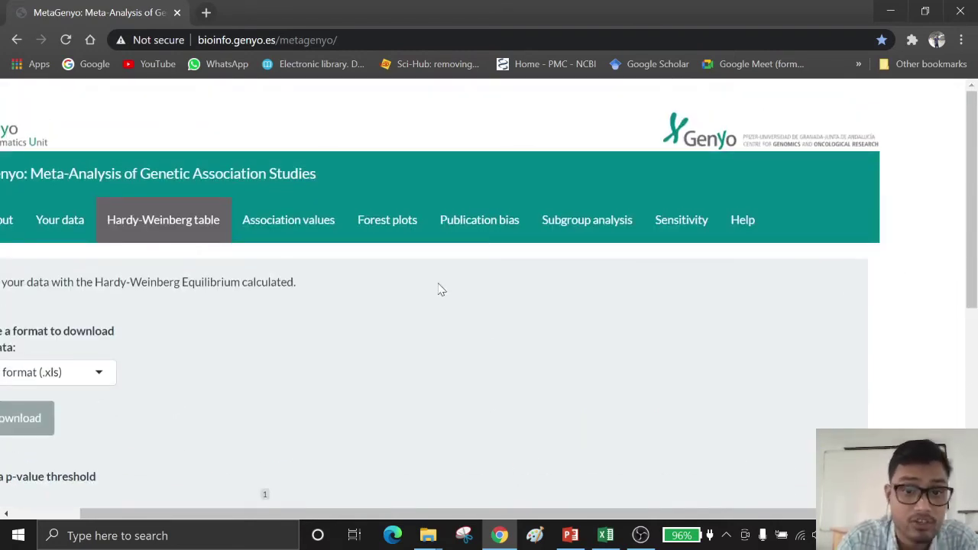
Show the ii vs. dd forest plot under the Fixed Effect Model (pooled OR 1.39).
click(400, 230)
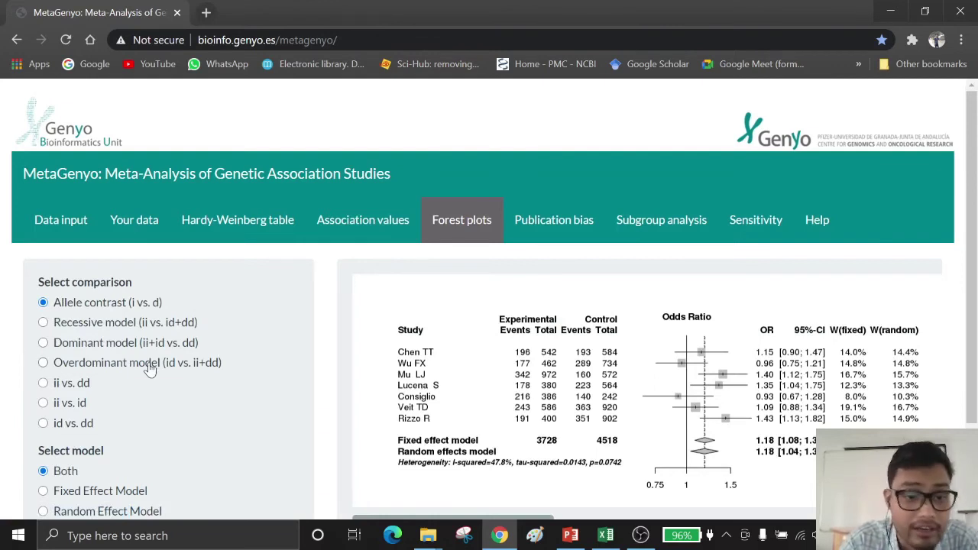
scroll(90, 345, down, 1)
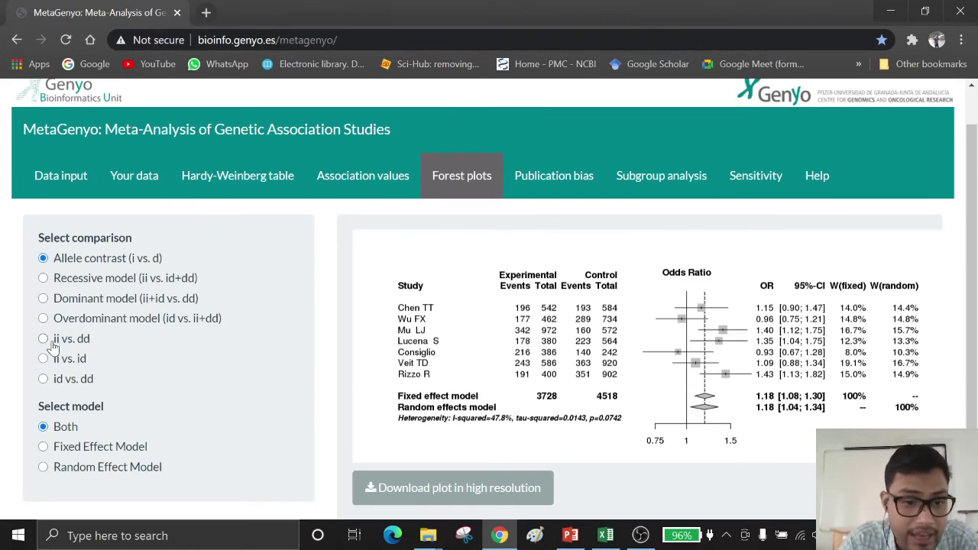
click(49, 343)
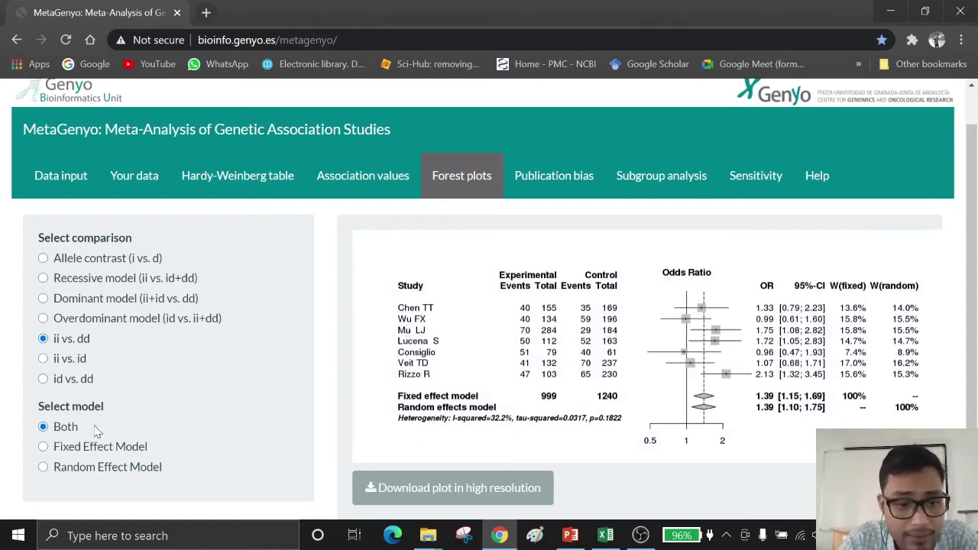
click(76, 452)
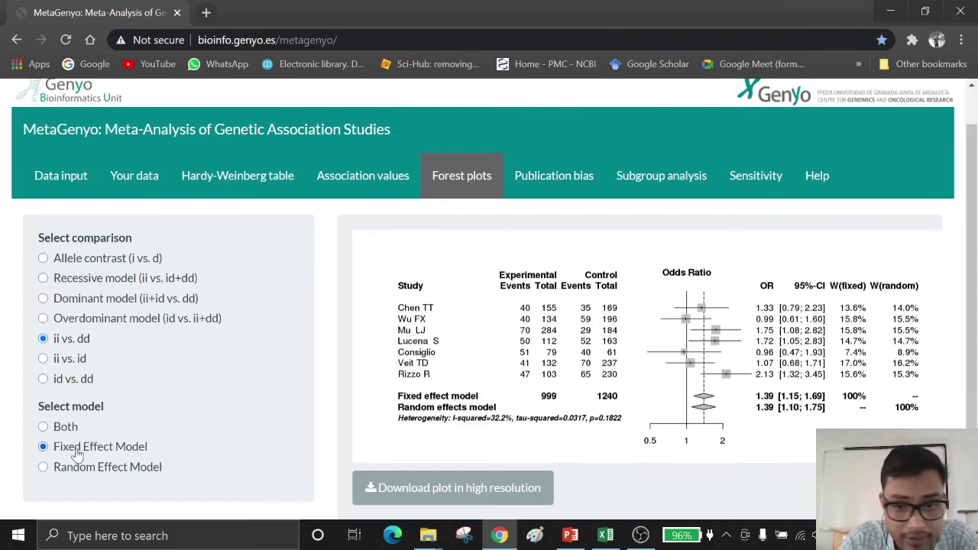
scroll(547, 367, down, 1)
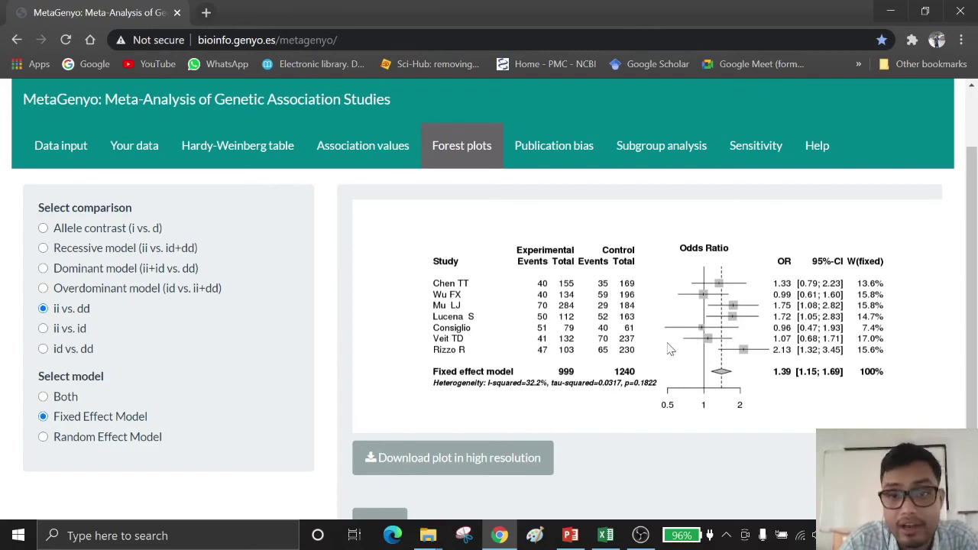
View the ii vs. dd funnel plot on the Publication bias tab.
click(576, 160)
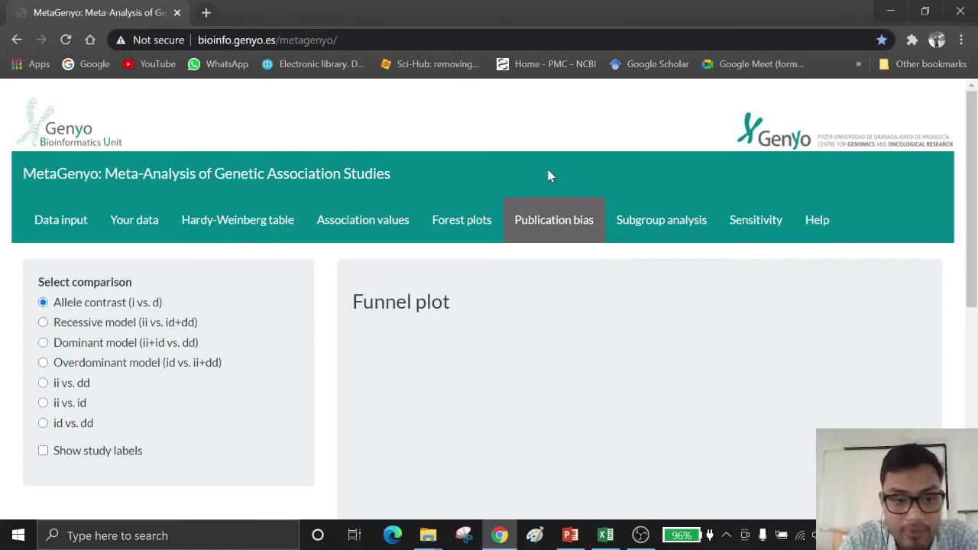
click(64, 387)
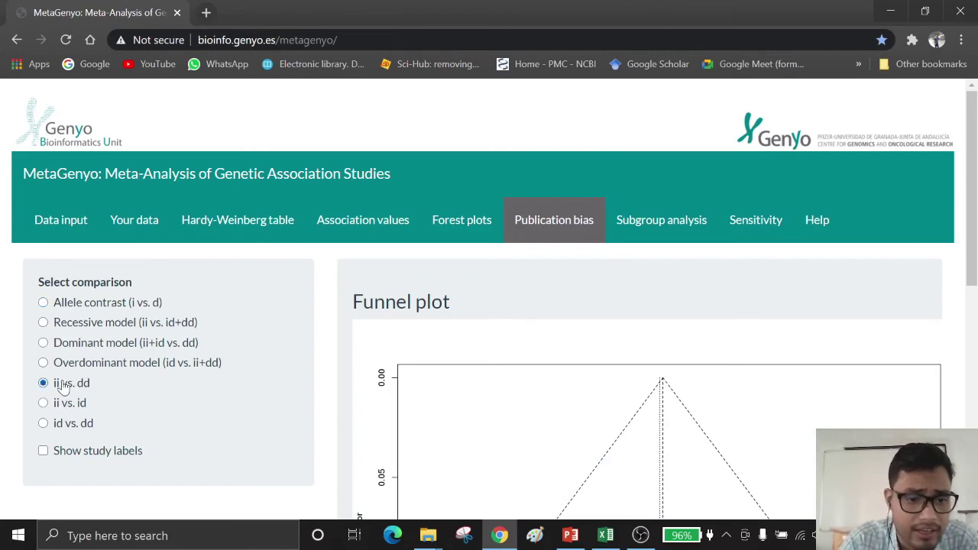
scroll(343, 369, down, 1)
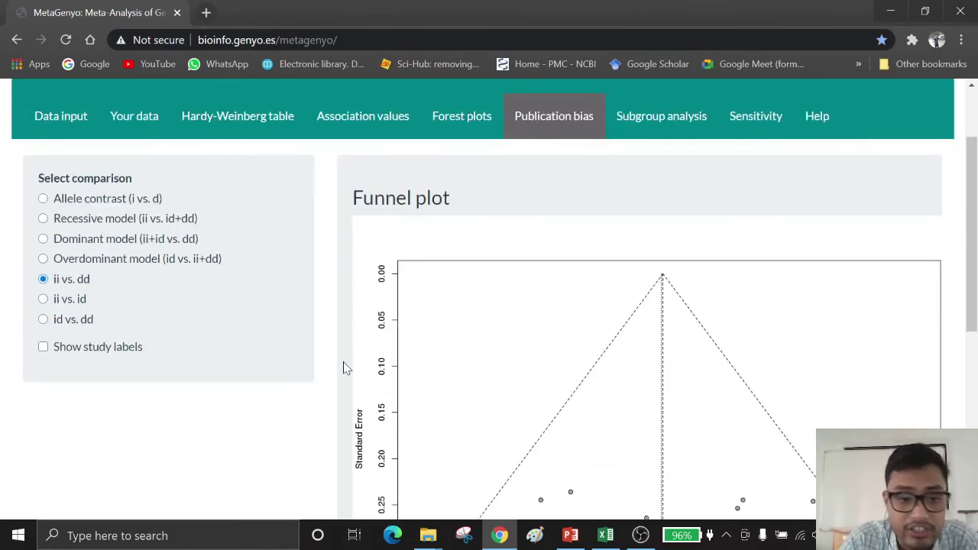
scroll(343, 368, down, 2)
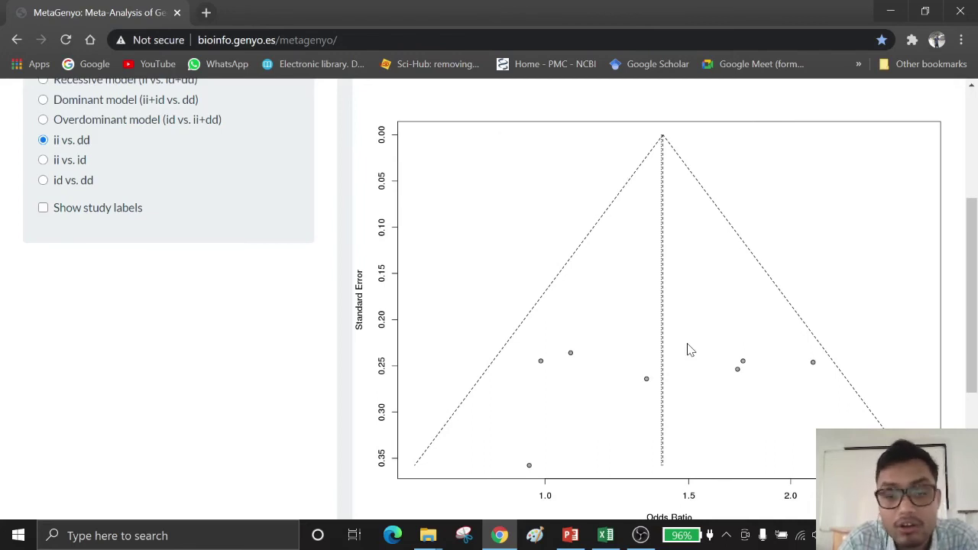
scroll(689, 350, up, 2)
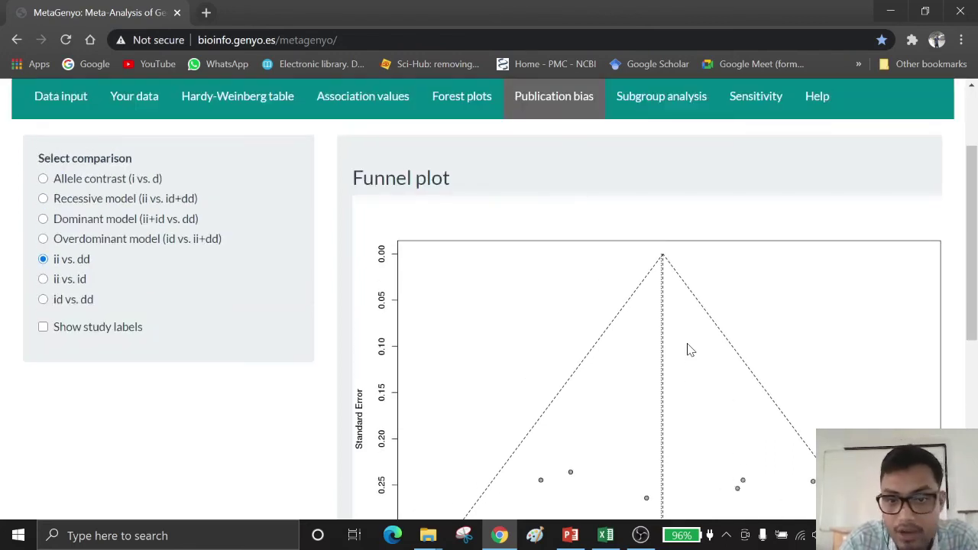
scroll(689, 349, up, 1)
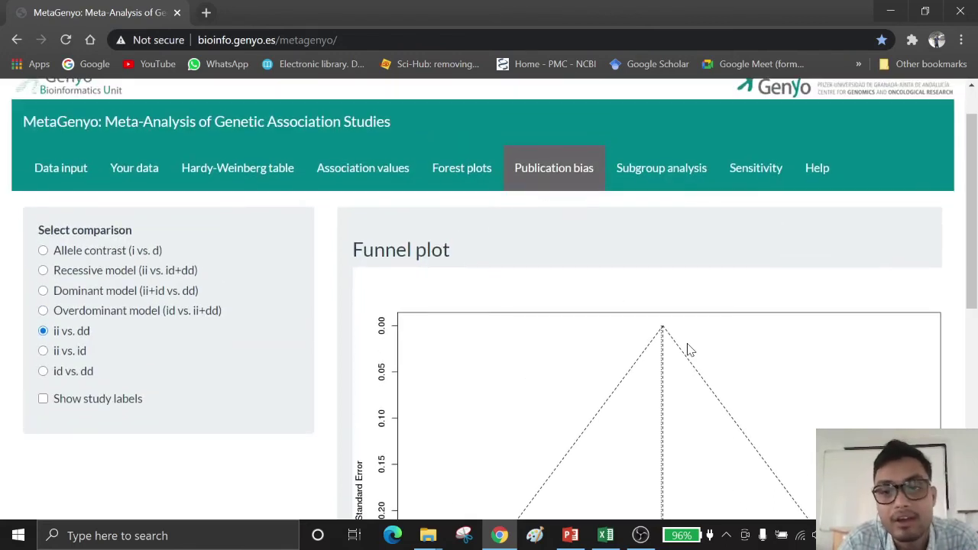
Subgroup by Ethnicity and review the Overall, Asian and Caucasian results table.
click(679, 175)
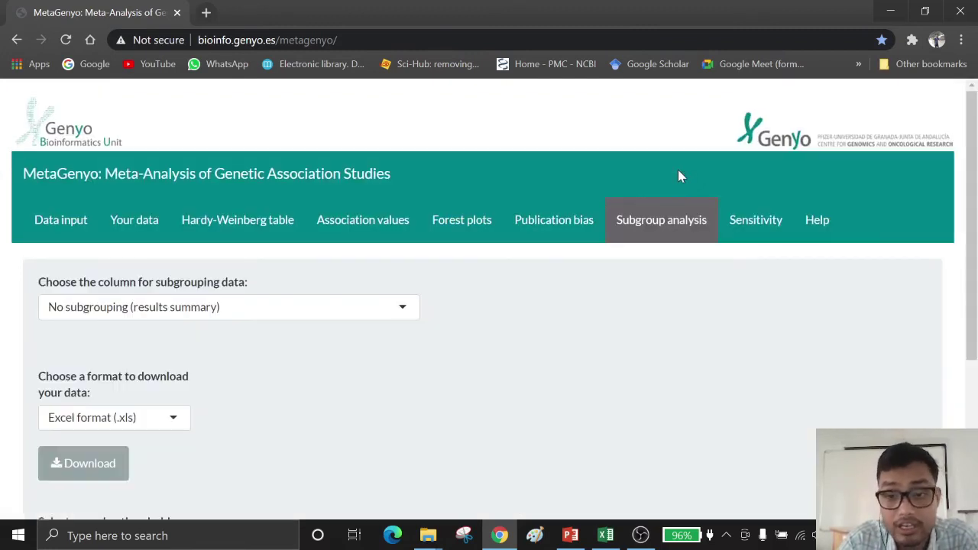
scroll(396, 286, down, 1)
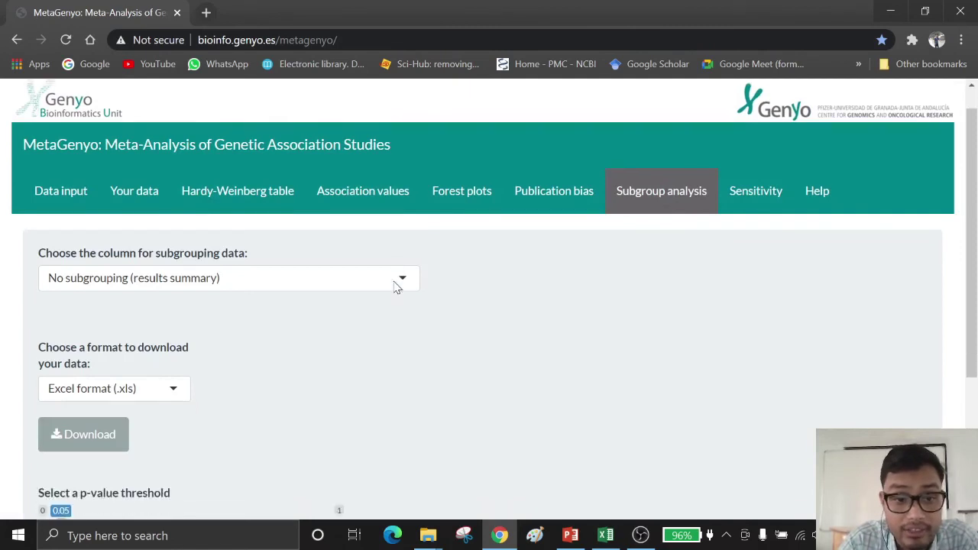
scroll(395, 286, down, 2)
scroll(396, 286, up, 3)
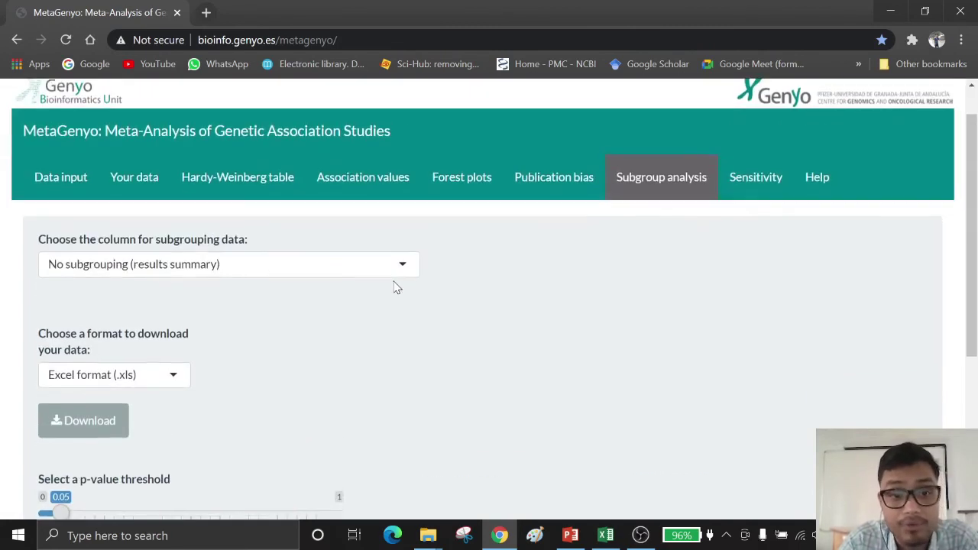
click(396, 277)
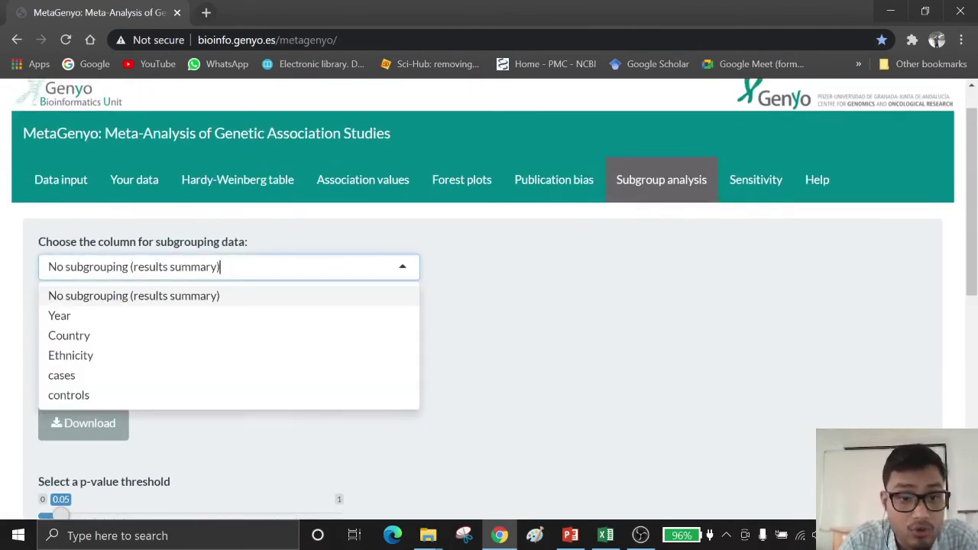
click(81, 358)
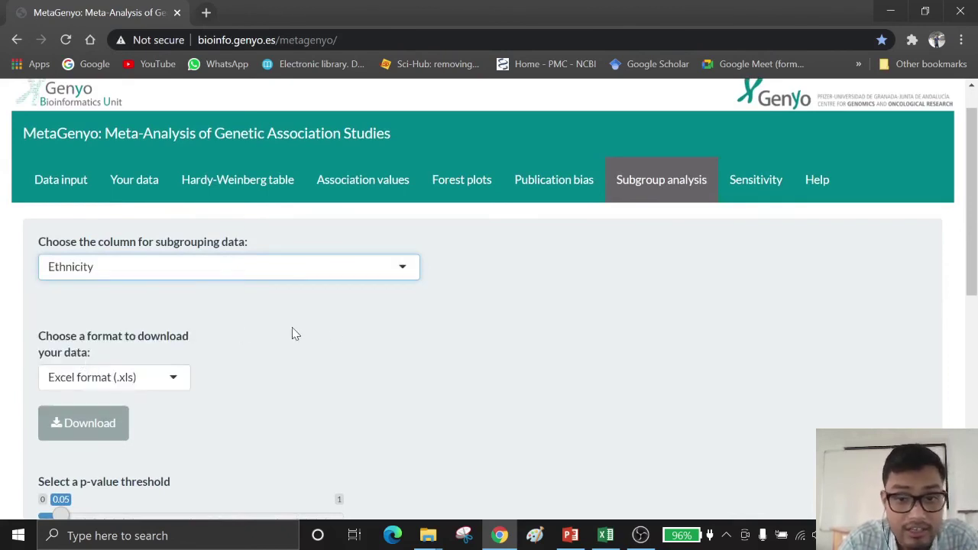
scroll(332, 336, down, 5)
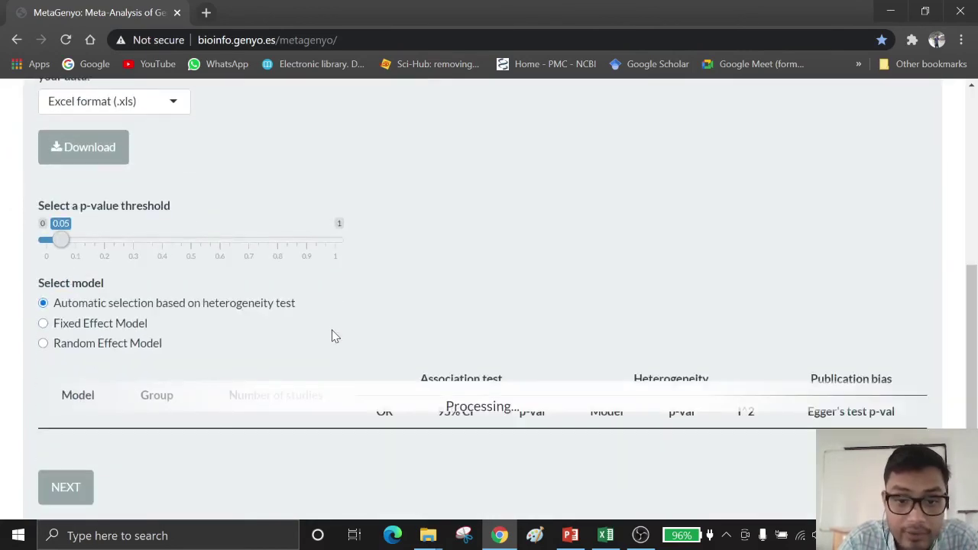
scroll(333, 336, down, 1)
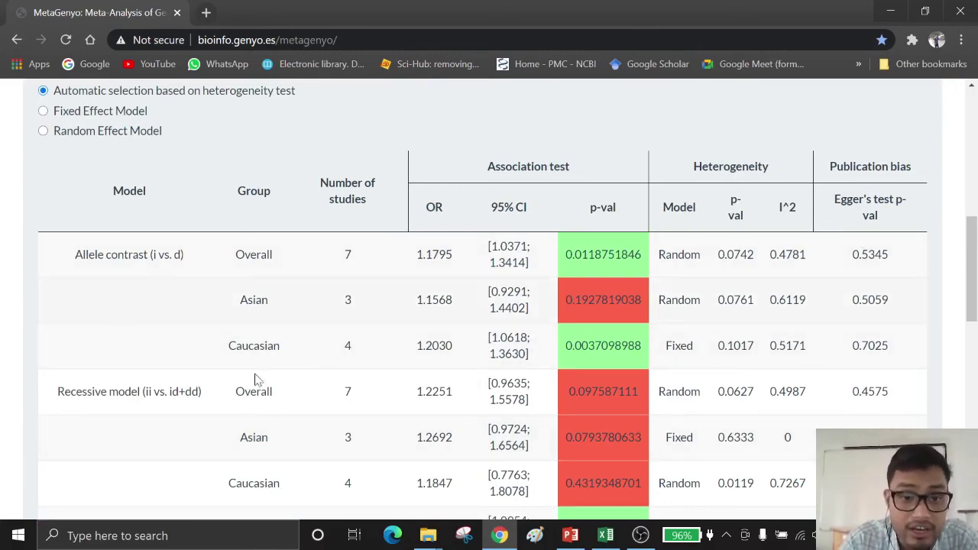
scroll(192, 433, down, 2)
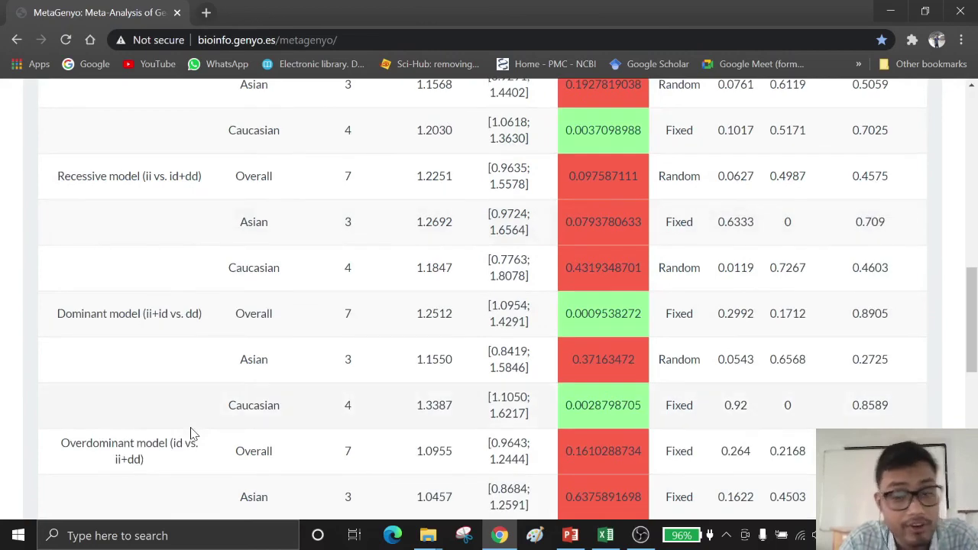
scroll(192, 432, down, 4)
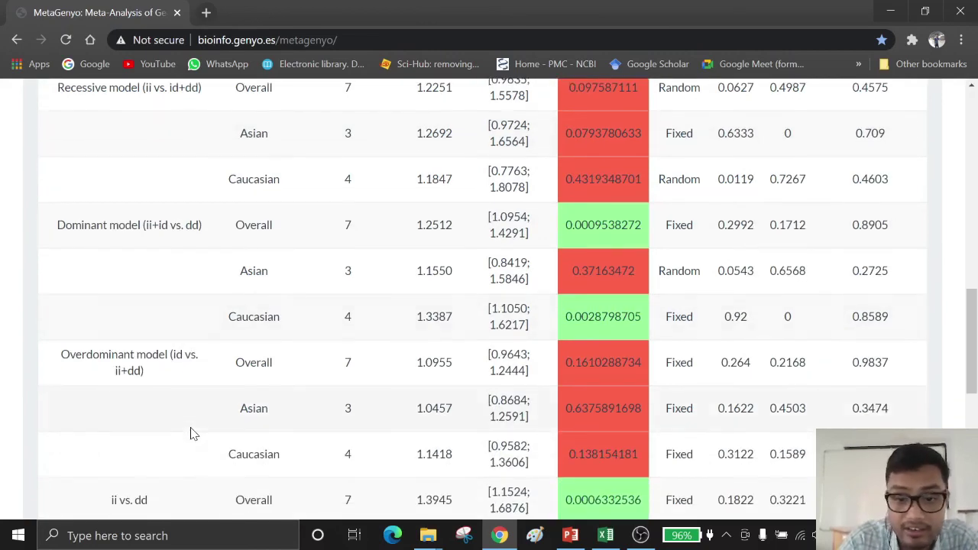
scroll(192, 433, down, 2)
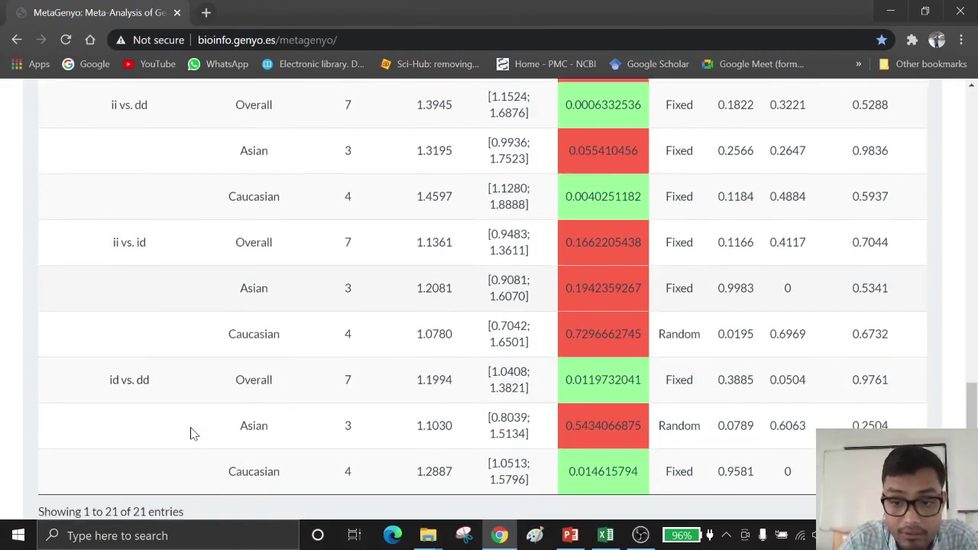
scroll(192, 432, up, 15)
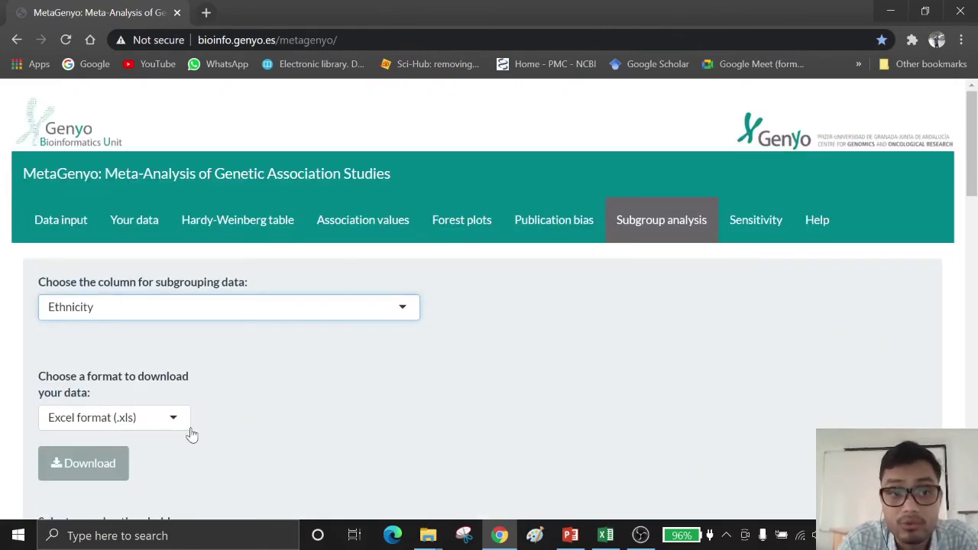
Review the ii vs. dd Leave-1-out sensitivity plot, then return to Data input.
click(767, 222)
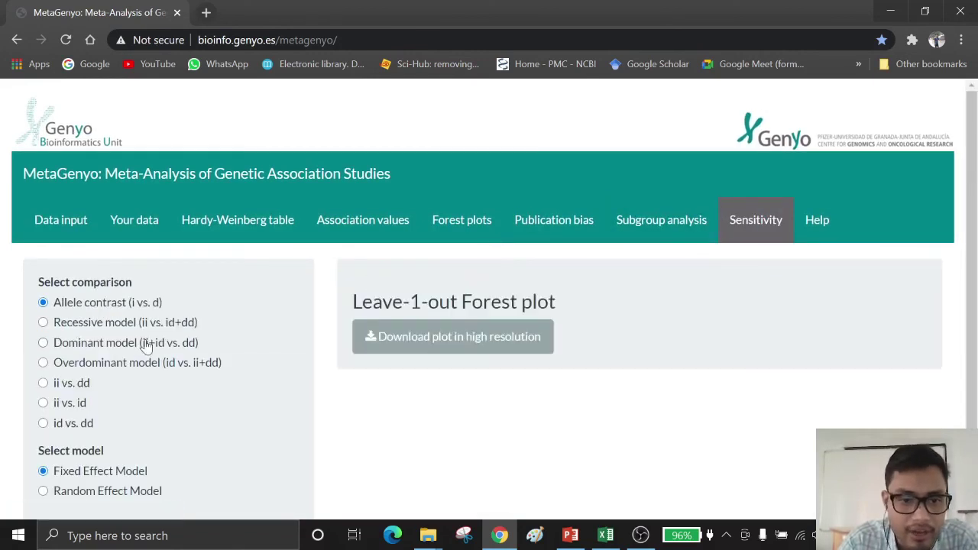
click(44, 384)
scroll(218, 421, down, 1)
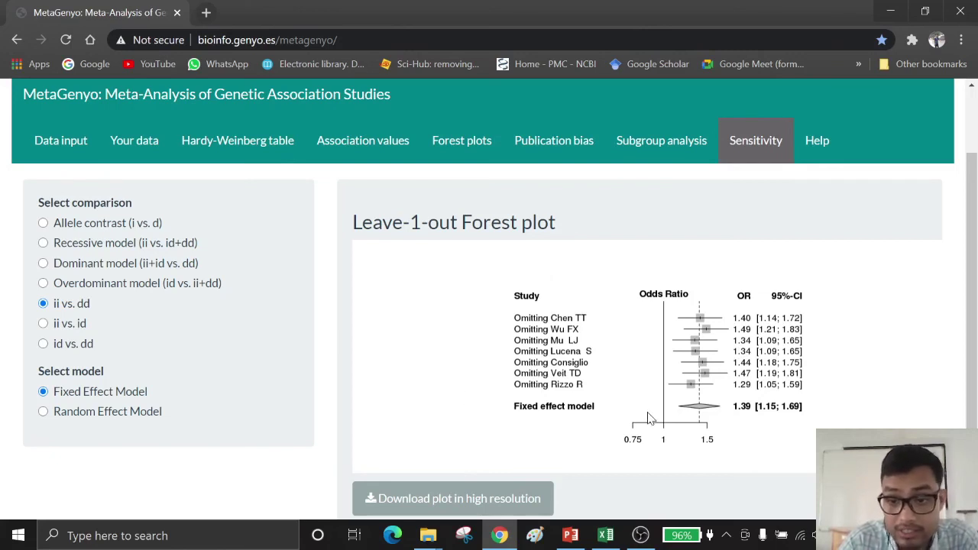
scroll(647, 418, up, 1)
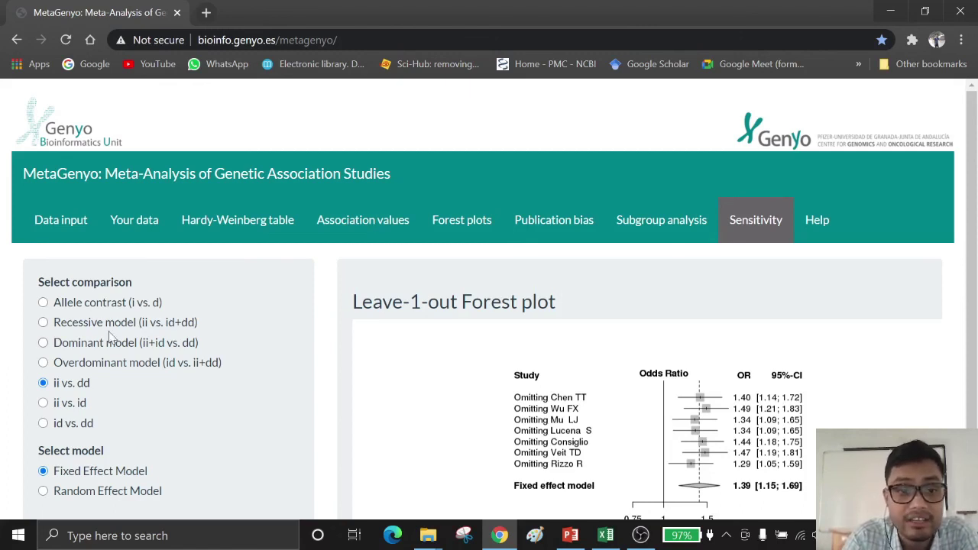
click(73, 236)
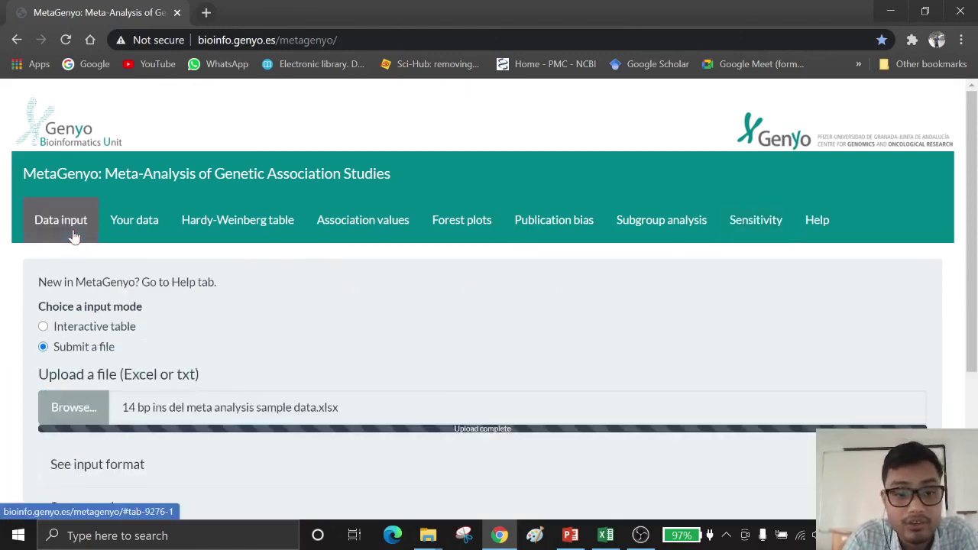